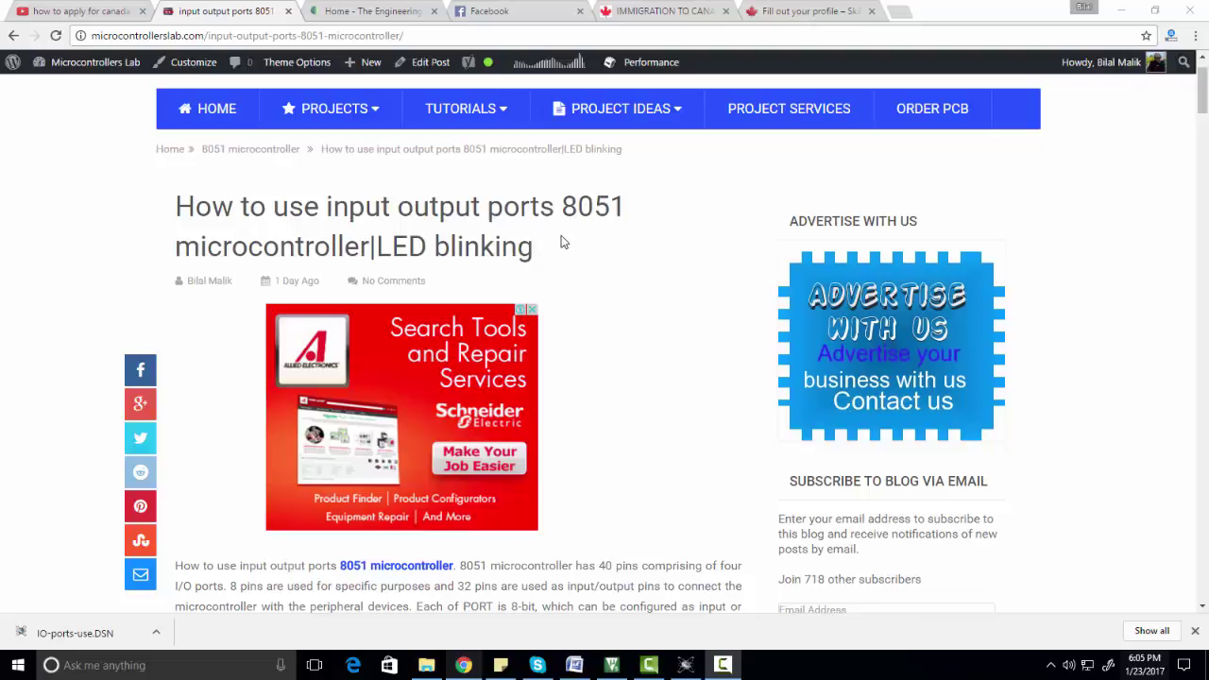
# Scroll through the article's PORTS DESCRIPTION section to review the 8051 ports
pyautogui.click(1203, 136)
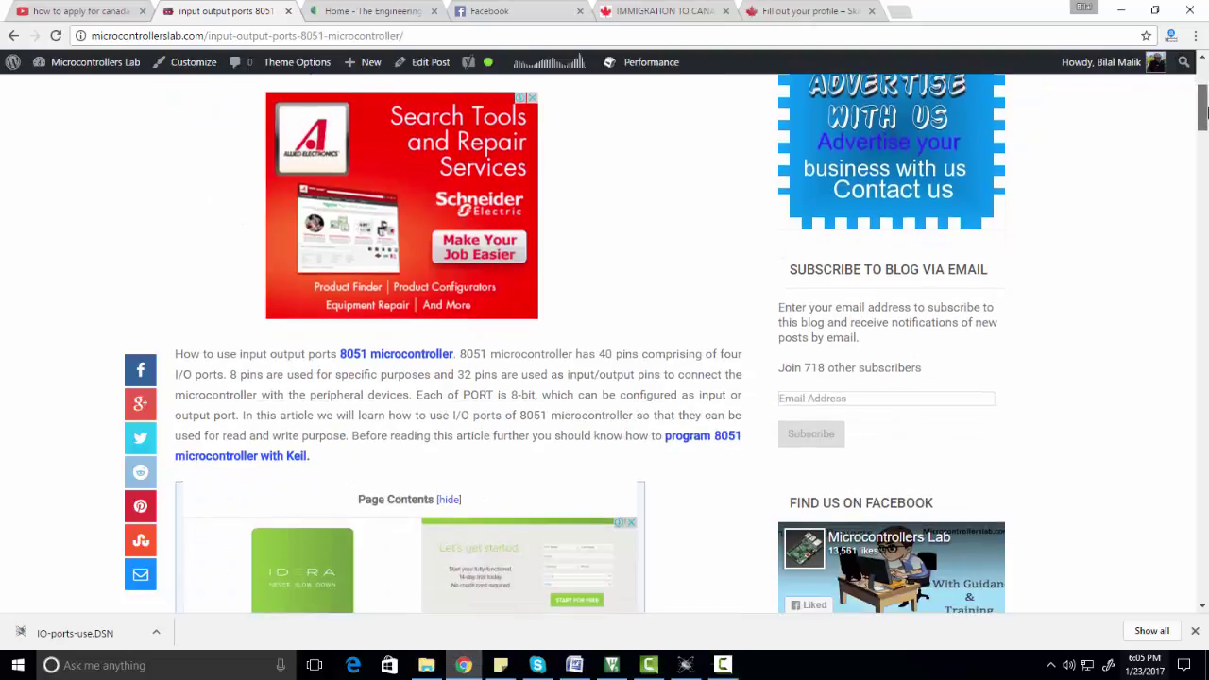
pyautogui.moveTo(1203, 142); pyautogui.dragTo(1203, 239)
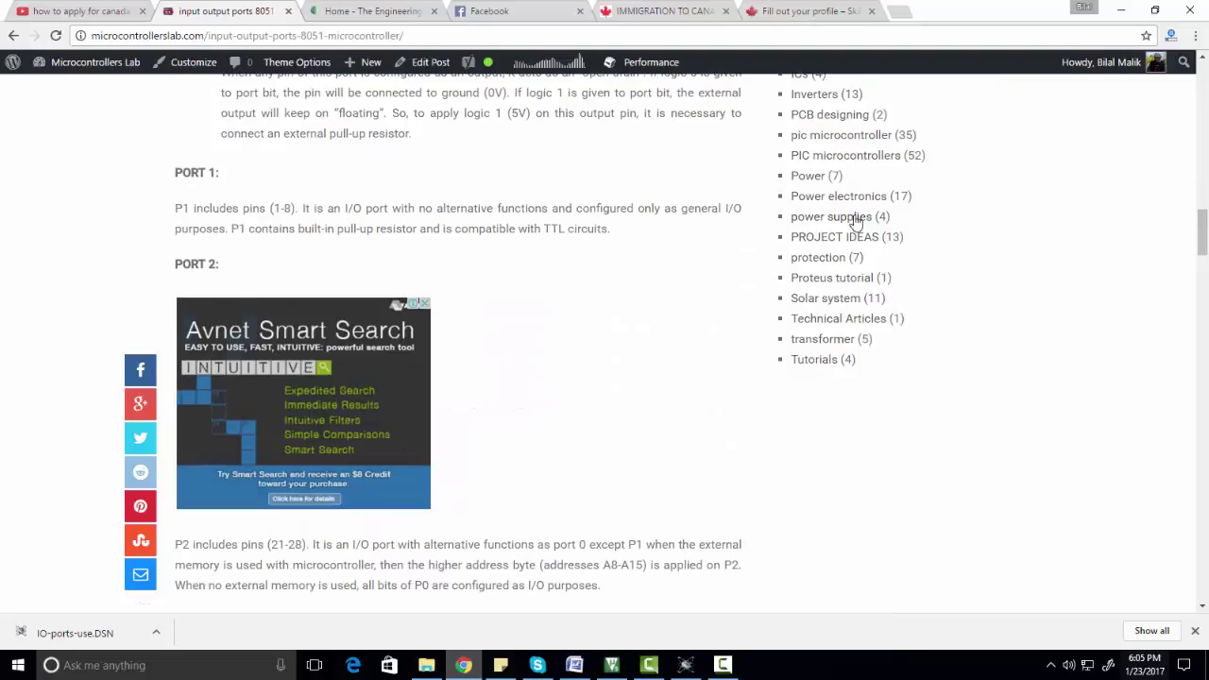
pyautogui.scroll(1, 598, 242)
pyautogui.scroll(1, 598, 242)
pyautogui.scroll(2, 598, 242)
pyautogui.scroll(-1, 598, 242)
pyautogui.scroll(-3, 598, 242)
pyautogui.scroll(-3, 598, 242)
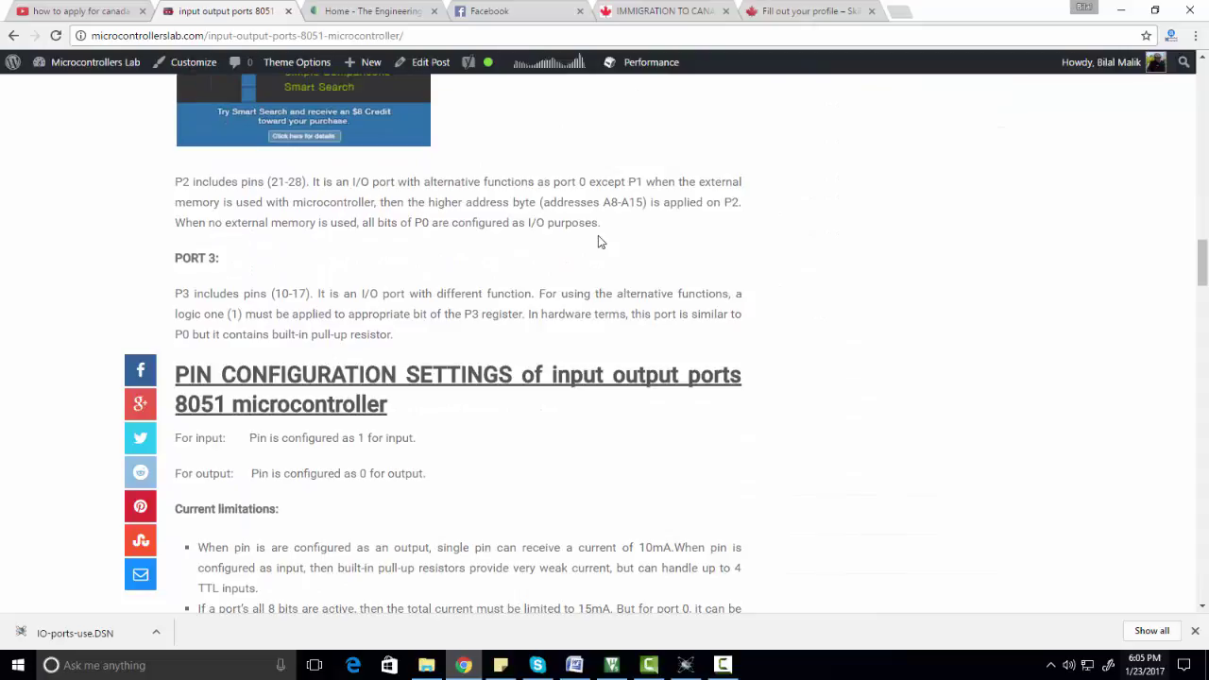
pyautogui.scroll(1, 598, 242)
pyautogui.scroll(1, 598, 242)
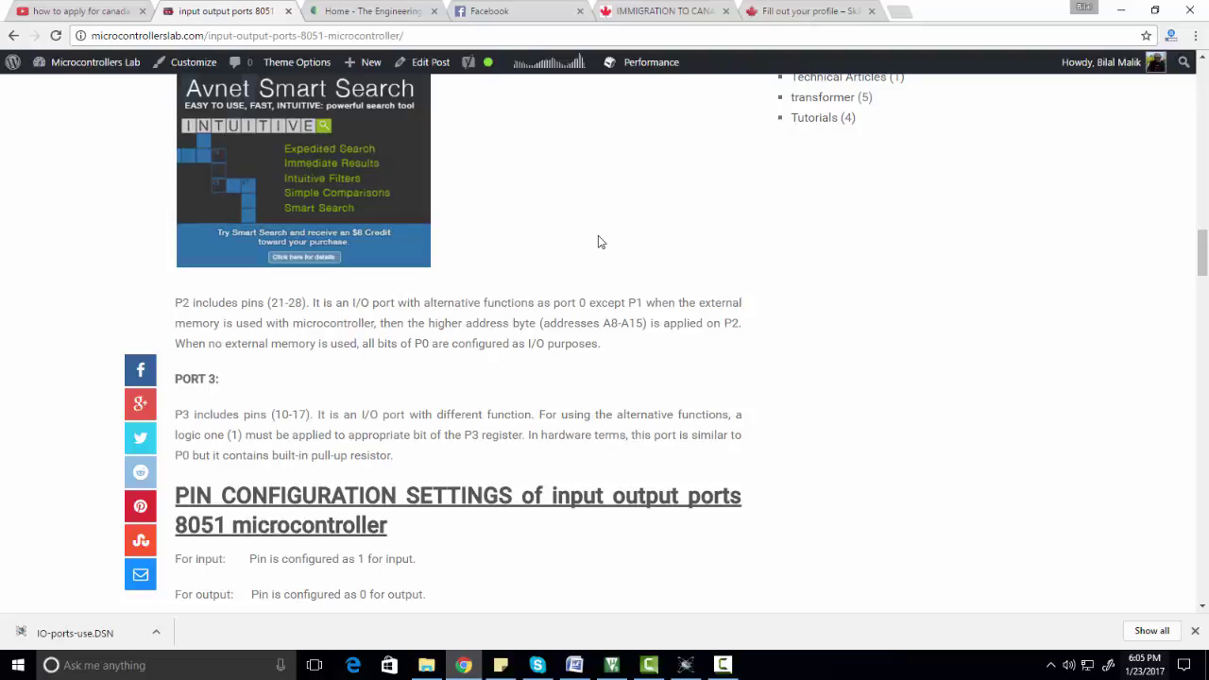
pyautogui.scroll(1, 598, 242)
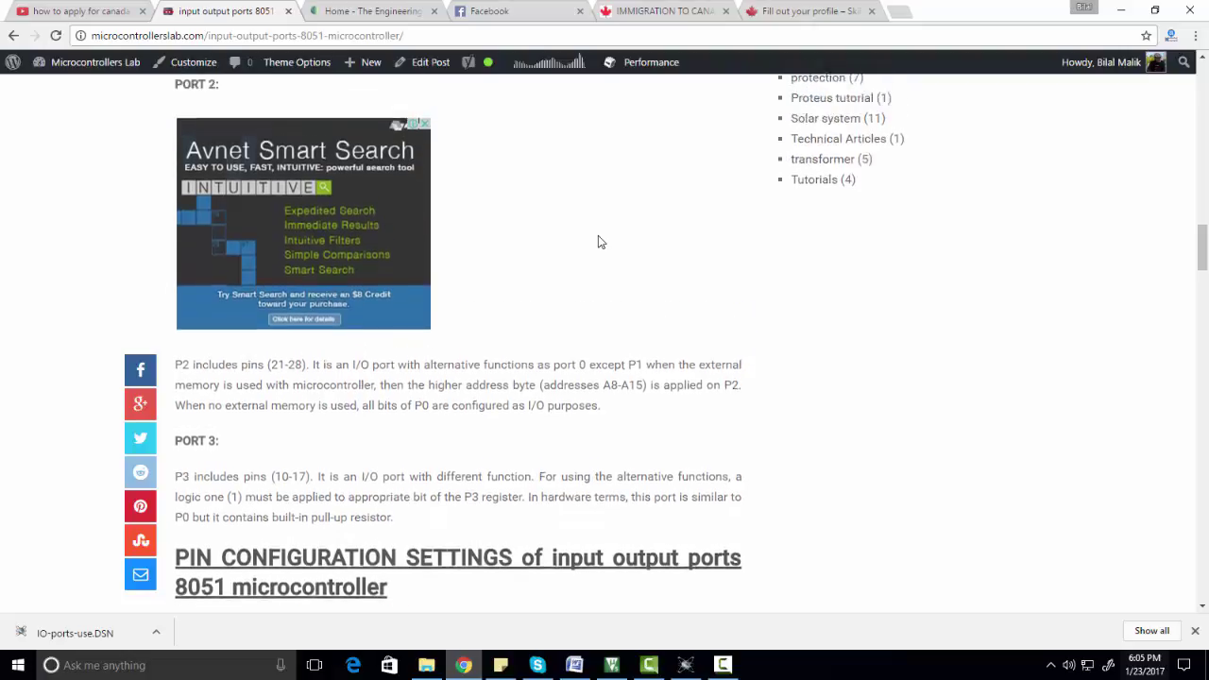
pyautogui.scroll(2, 598, 242)
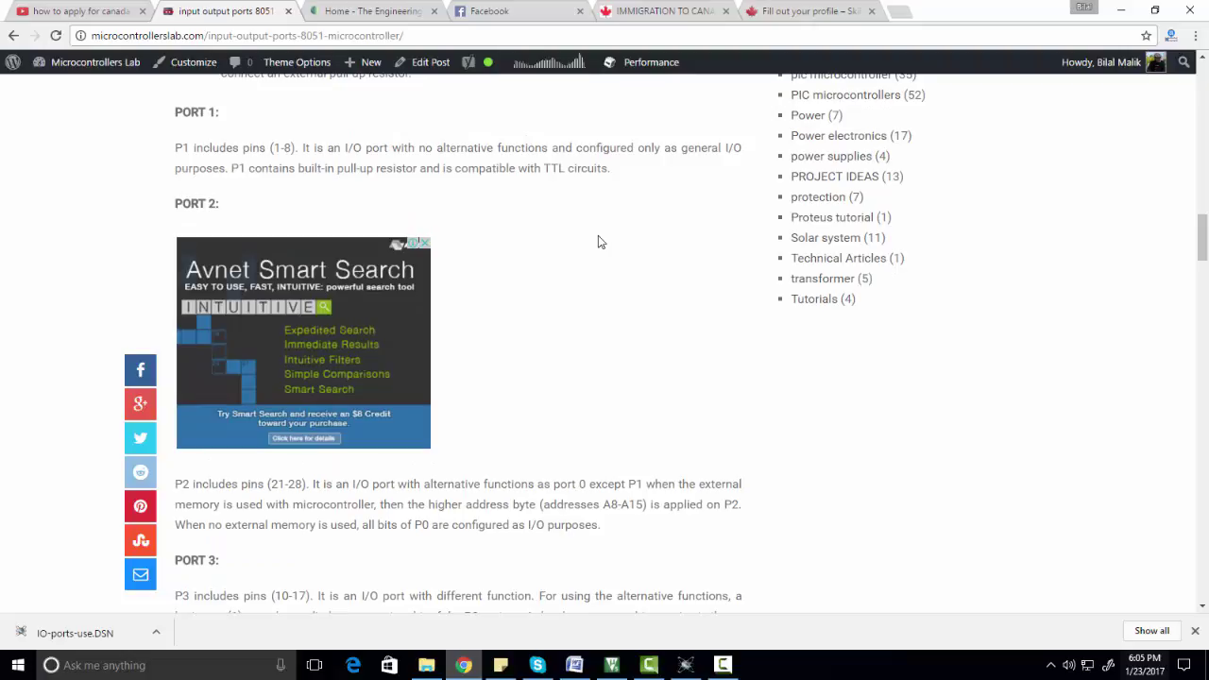
pyautogui.scroll(1, 598, 242)
pyautogui.scroll(1, 598, 242)
pyautogui.scroll(1, 598, 242)
pyautogui.scroll(2, 598, 242)
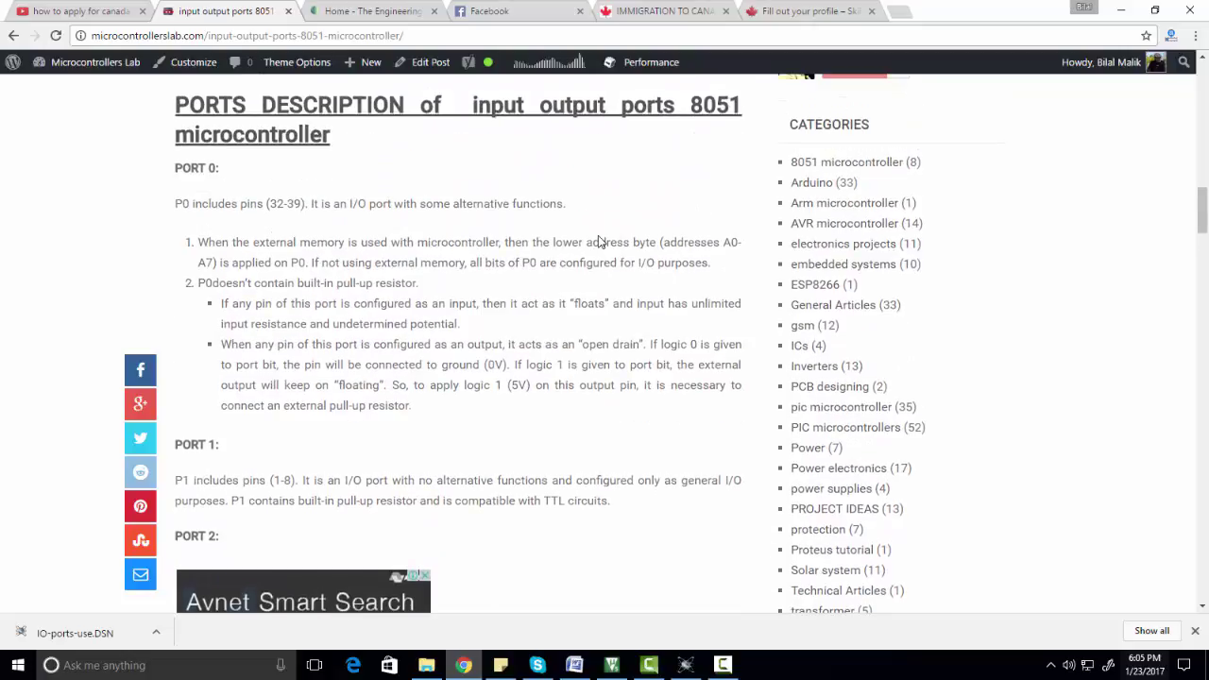
# Scroll down to the circuit diagram and C code listing, then select the page URL
pyautogui.scroll(-1, 598, 242)
pyautogui.scroll(-2, 598, 242)
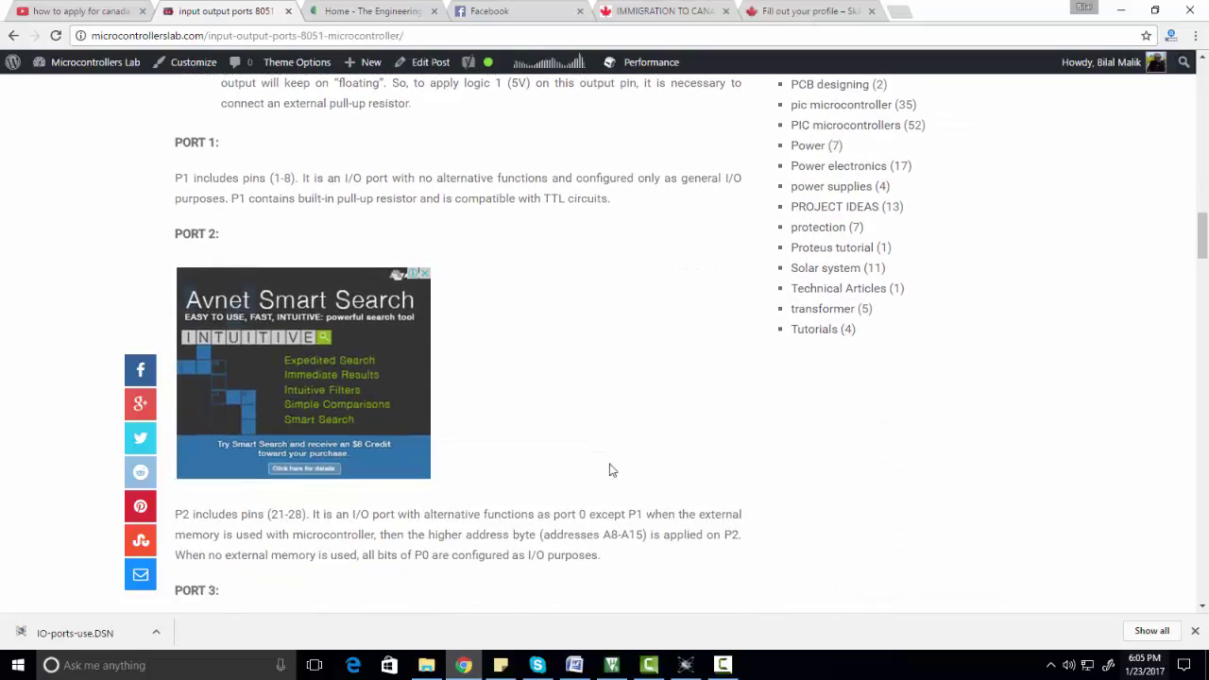
pyautogui.scroll(-1, 728, 428)
pyautogui.scroll(-3, 728, 428)
pyautogui.scroll(-3, 729, 428)
pyautogui.scroll(-1, 729, 428)
pyautogui.scroll(-2, 728, 428)
pyautogui.scroll(-5, 728, 428)
pyautogui.hotkey('ctrl', 'l')
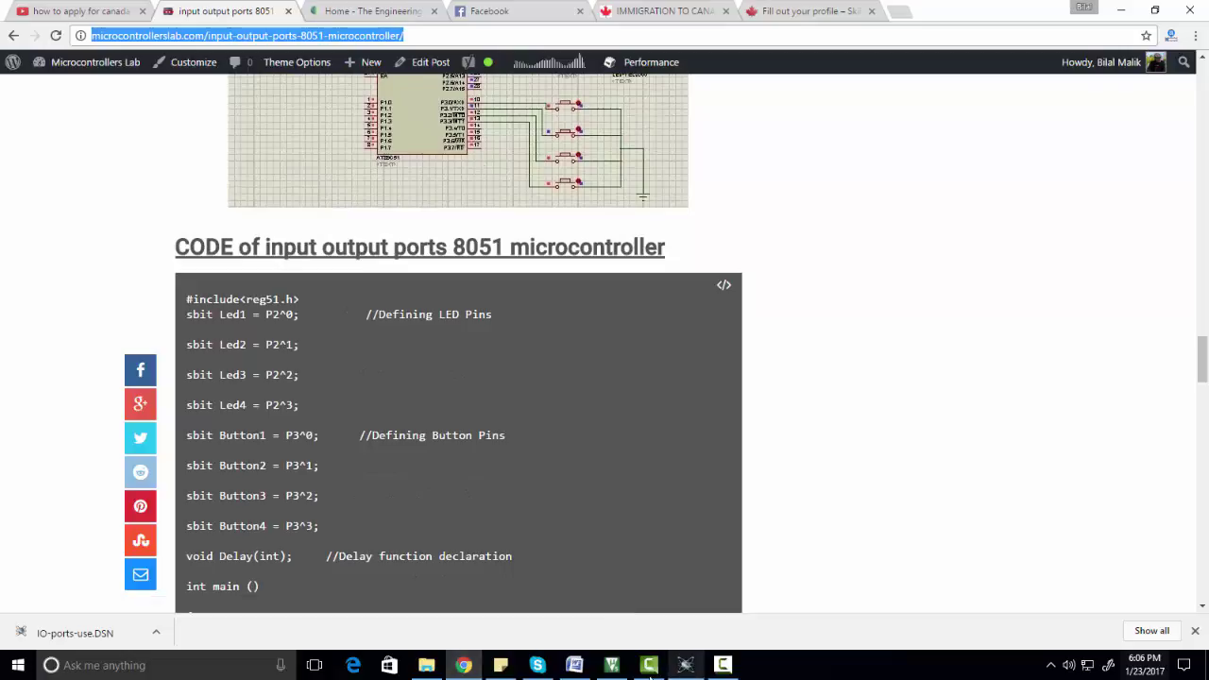
# Highlight the four sbit LED pin definitions in the µVision editor
pyautogui.click(613, 665)
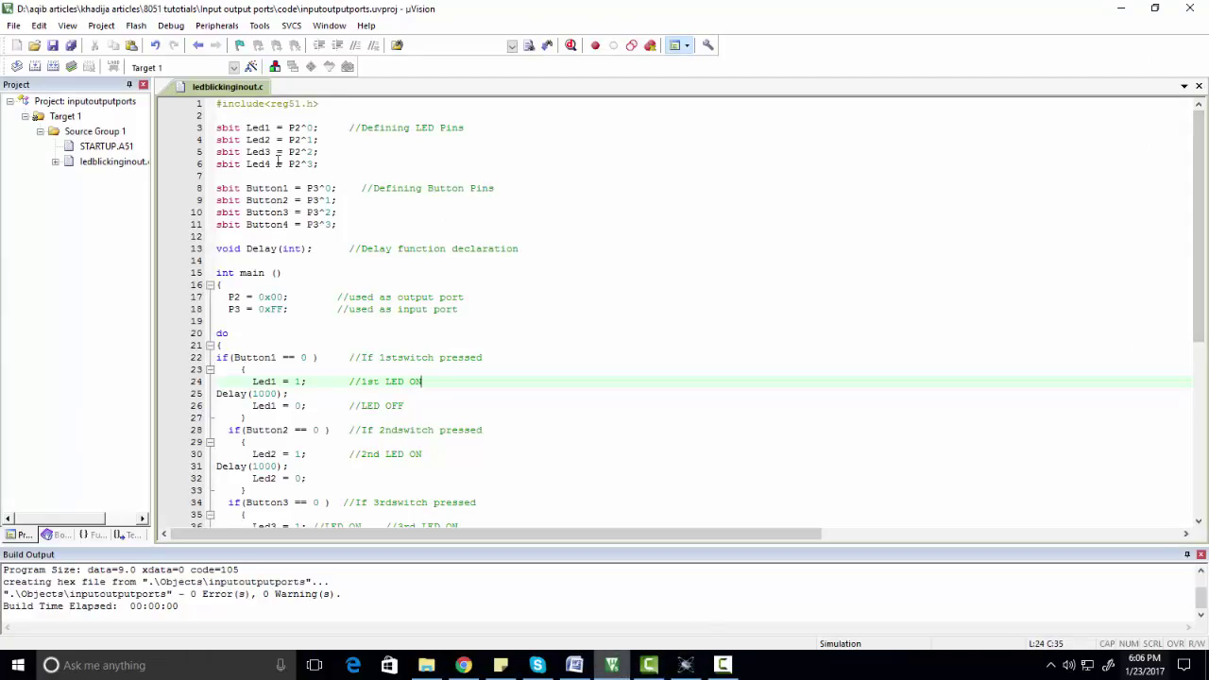
pyautogui.moveTo(217, 127)
pyautogui.mouseDown()
pyautogui.moveTo(321, 140)
pyautogui.moveTo(325, 151)
pyautogui.mouseUp()
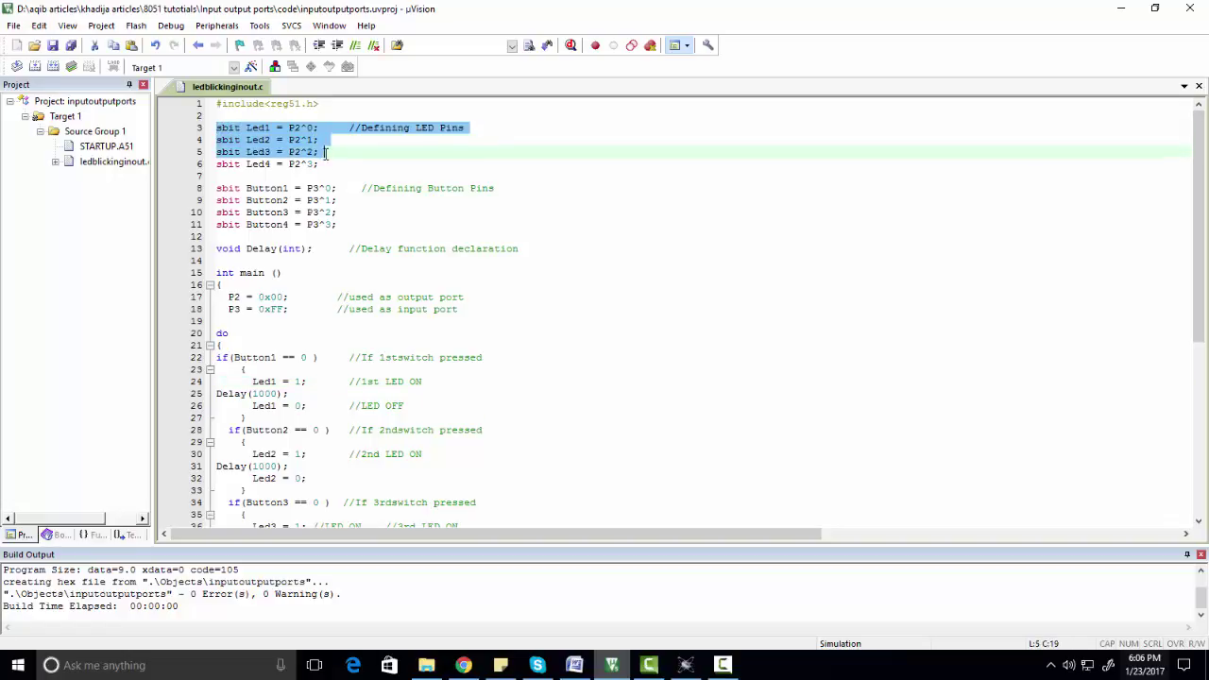
pyautogui.click(325, 164)
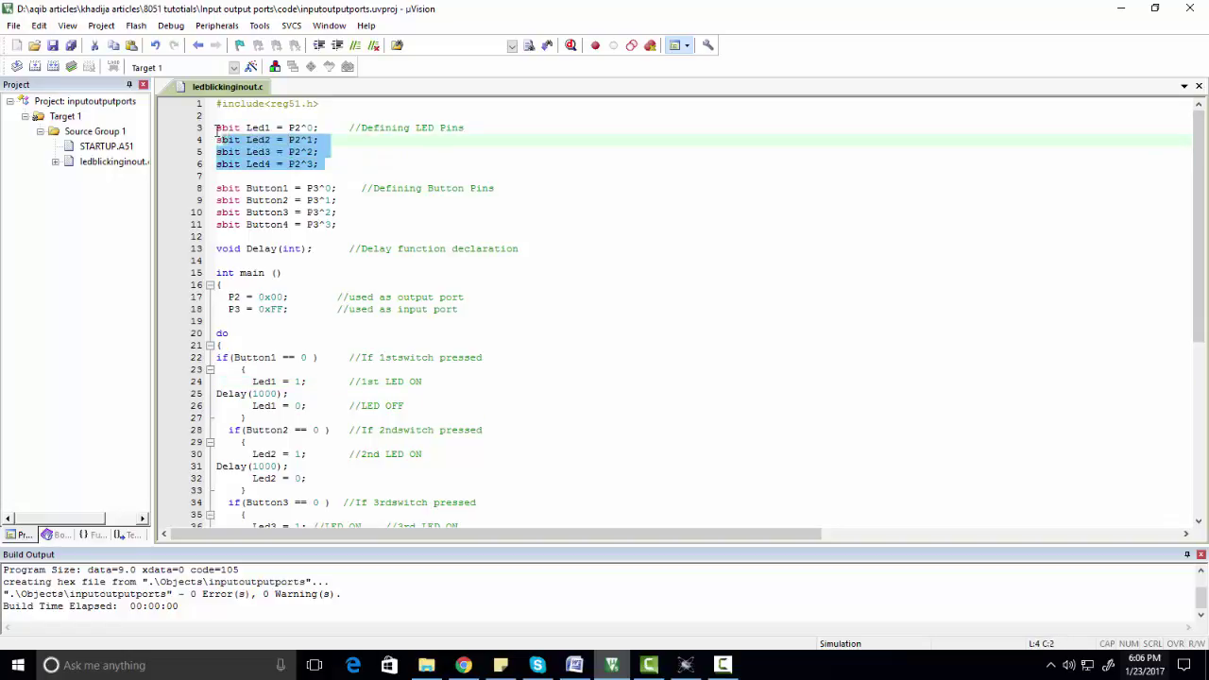
pyautogui.moveTo(324, 163); pyautogui.dragTo(216, 127)
pyautogui.click(247, 163)
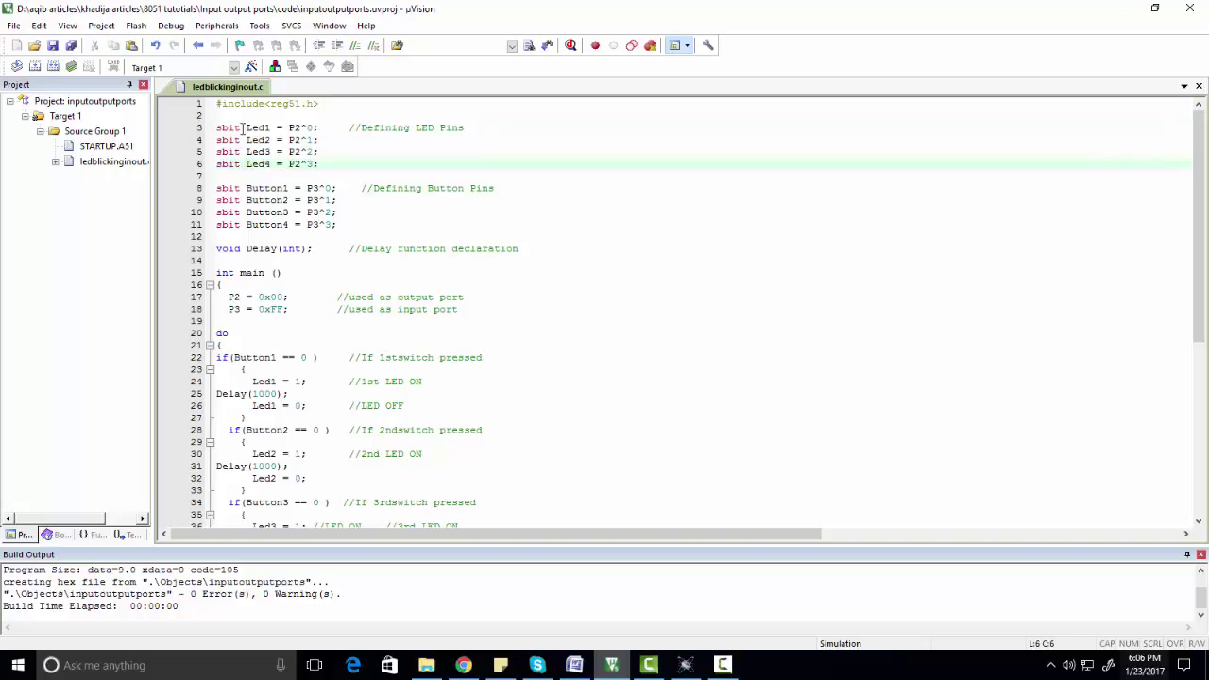
# Point out Led1 and the Button2–Button4 definitions, then show the Proteus schematic
pyautogui.doubleClick(249, 128)
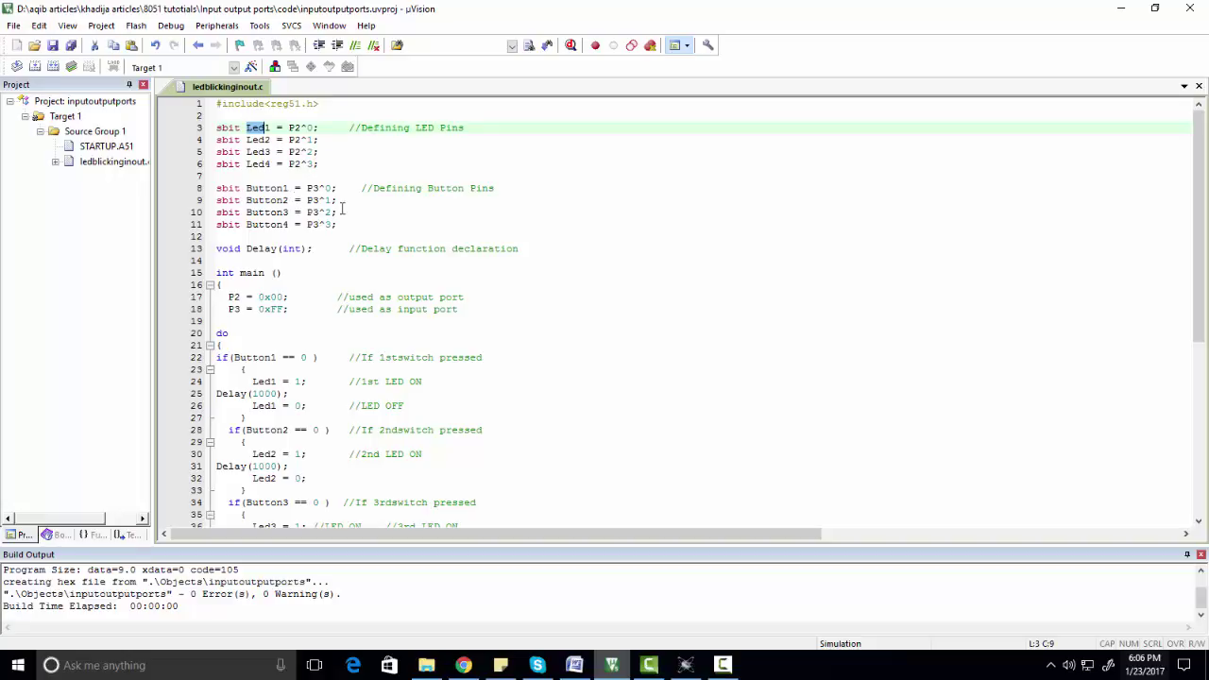
pyautogui.moveTo(344, 224); pyautogui.dragTo(288, 200)
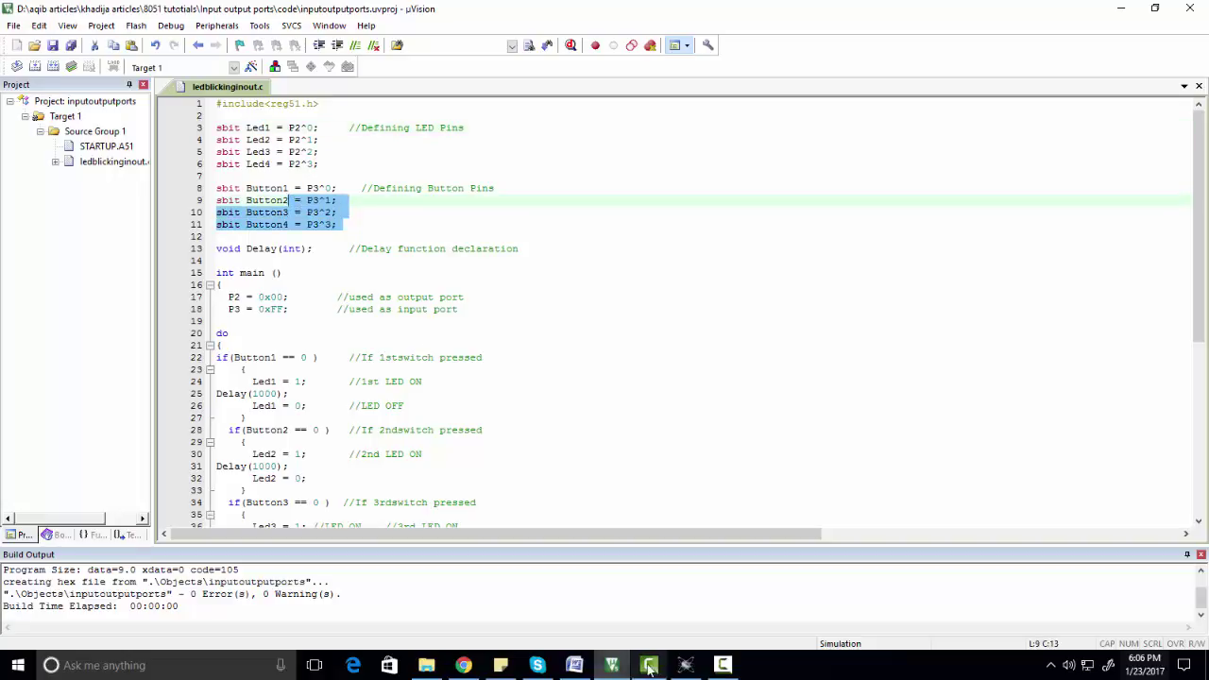
pyautogui.click(676, 667)
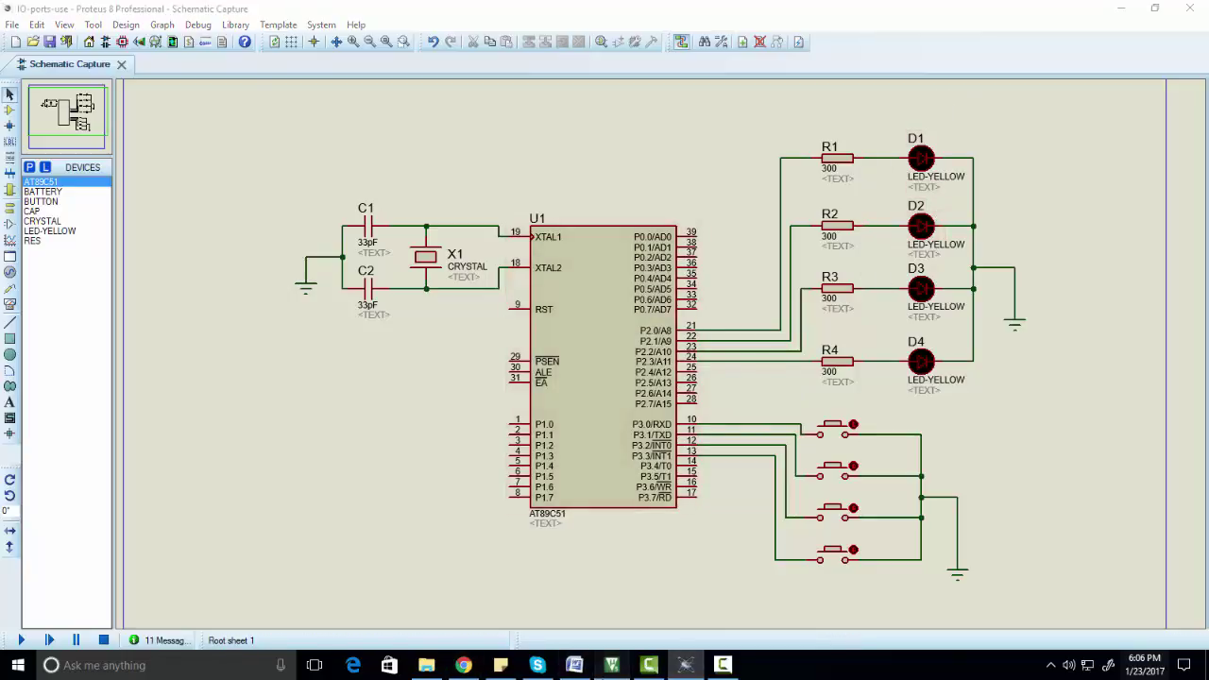
pyautogui.click(612, 665)
pyautogui.click(477, 319)
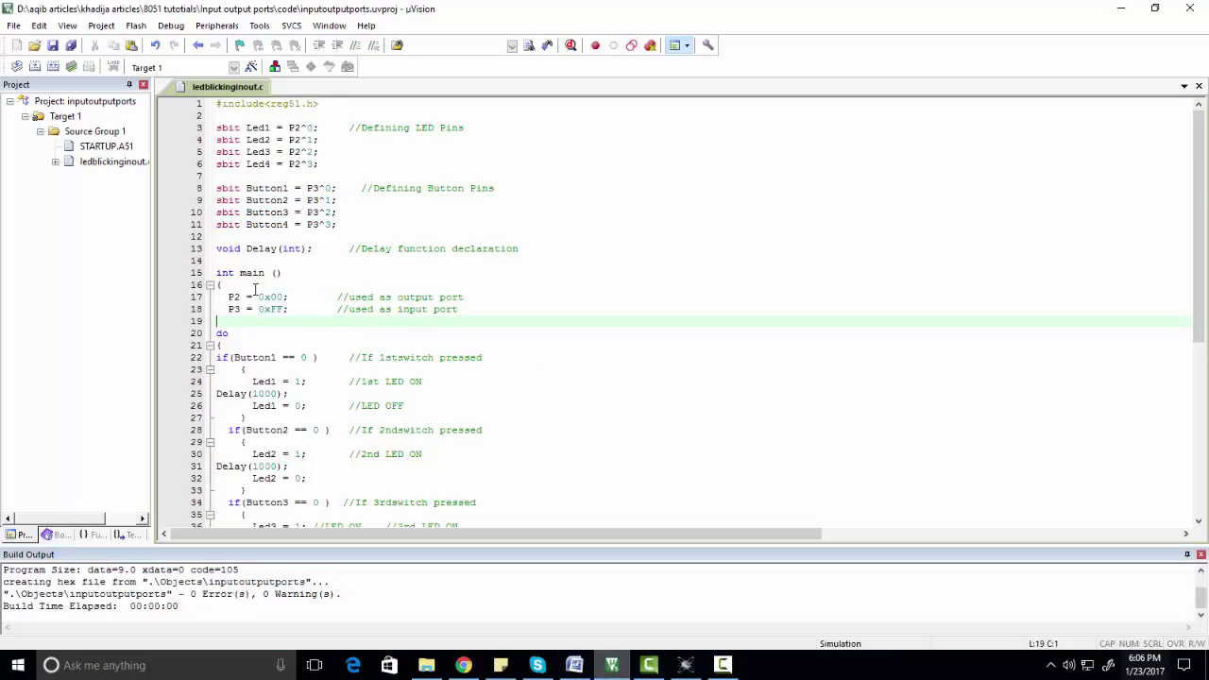
pyautogui.moveTo(229, 298); pyautogui.dragTo(291, 297)
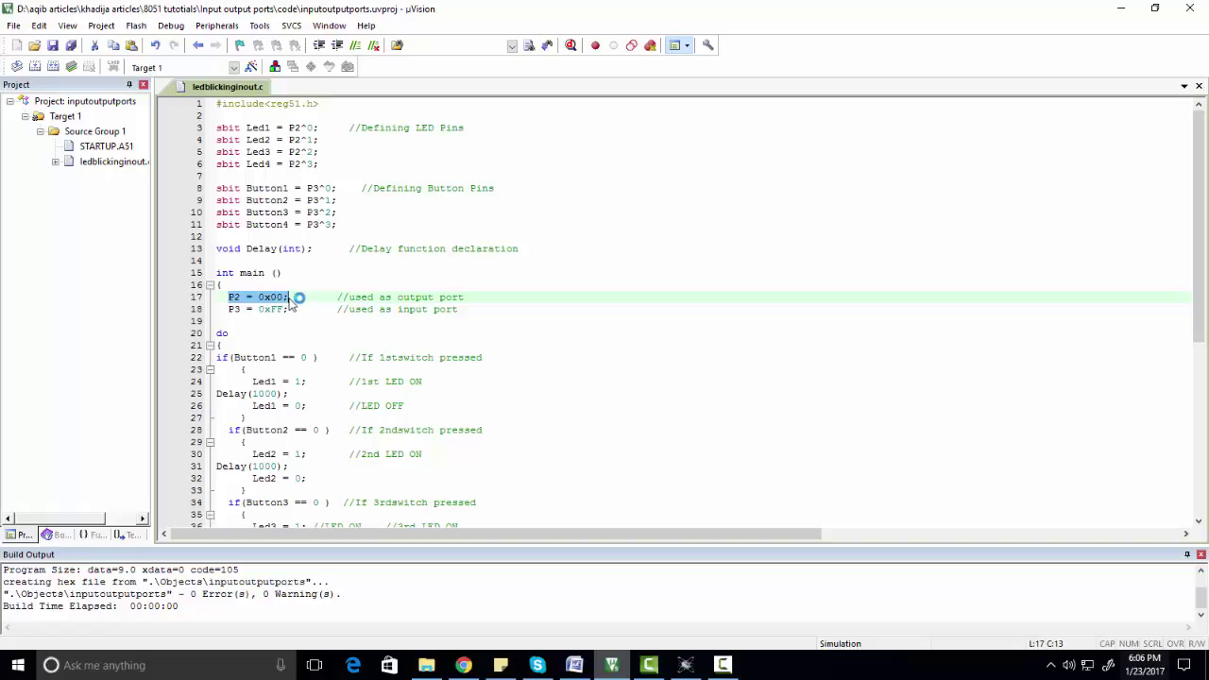
pyautogui.click(290, 298)
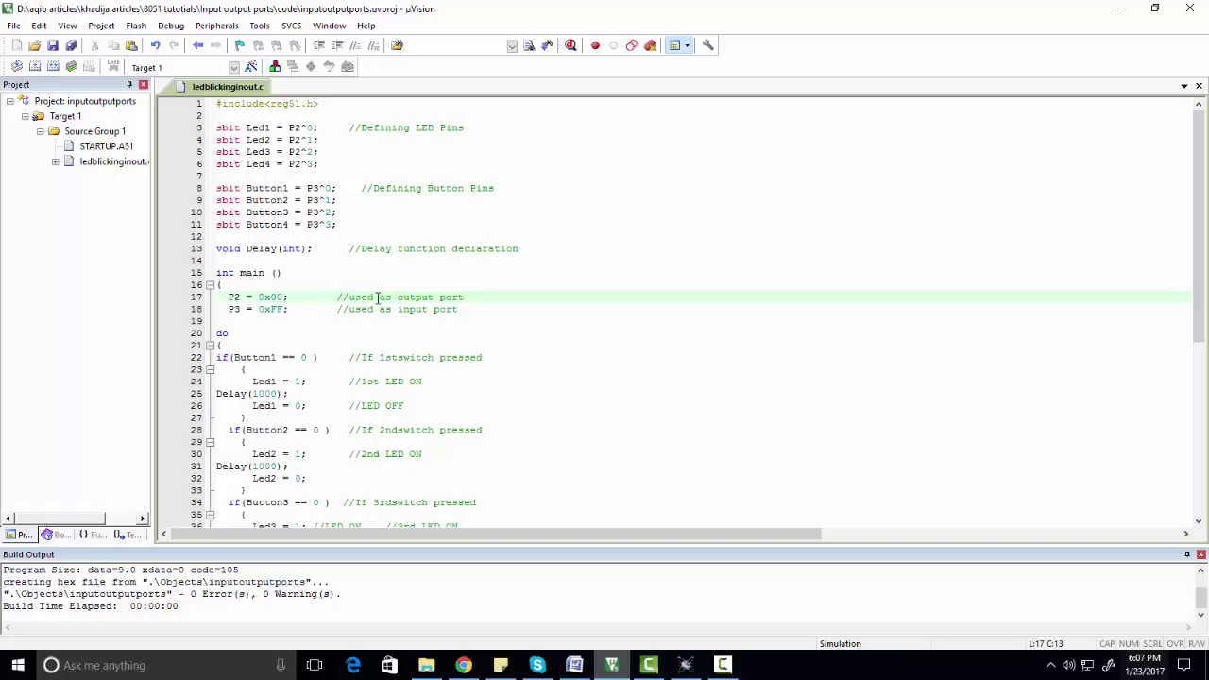
pyautogui.click(289, 310)
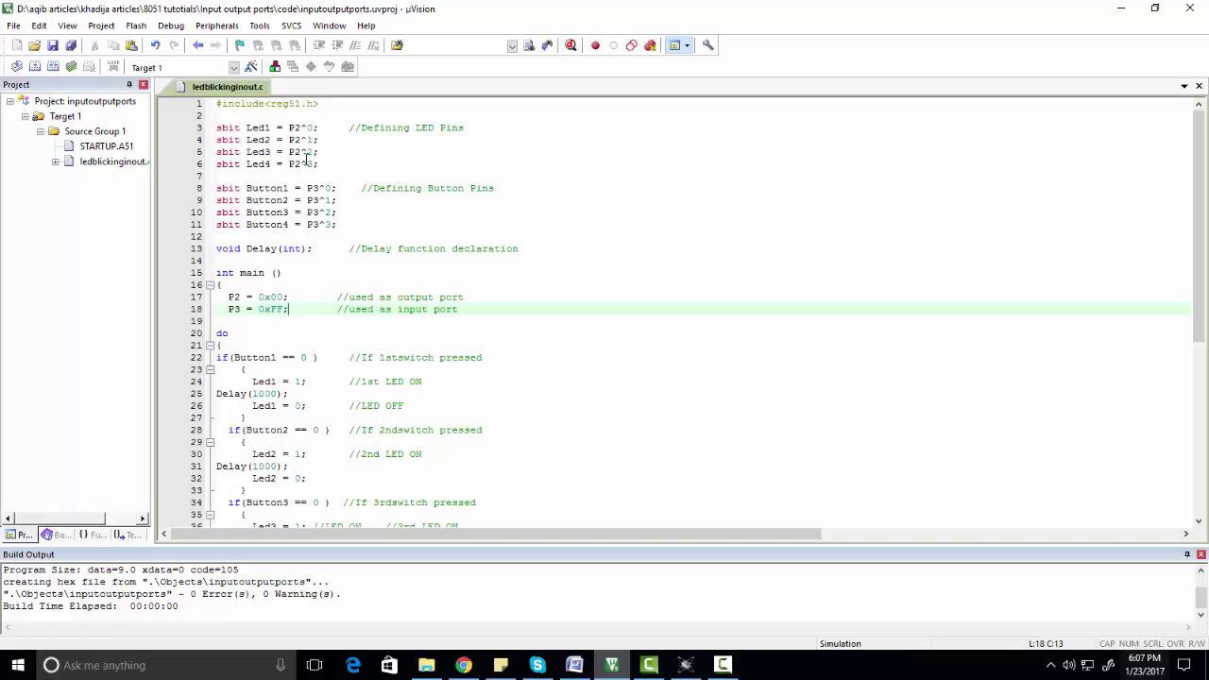
pyautogui.click(272, 357)
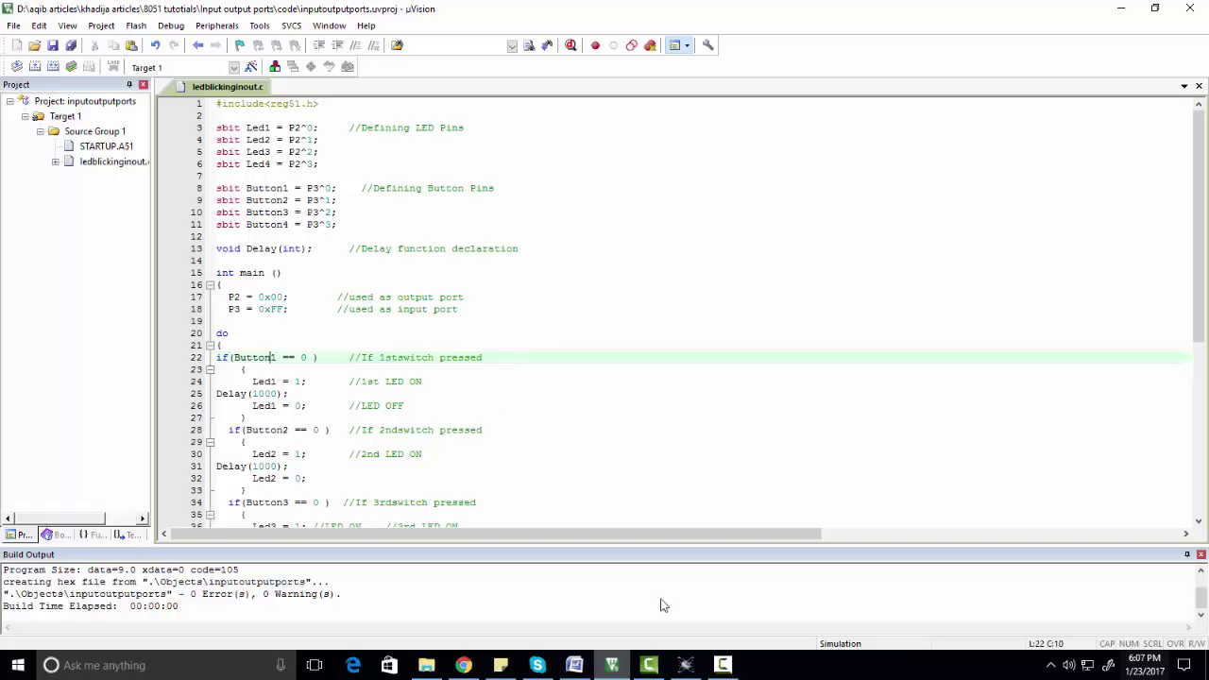
pyautogui.click(687, 667)
# Rebuild the target to regenerate the HEX file, then return to the Proteus schematic
pyautogui.click(686, 671)
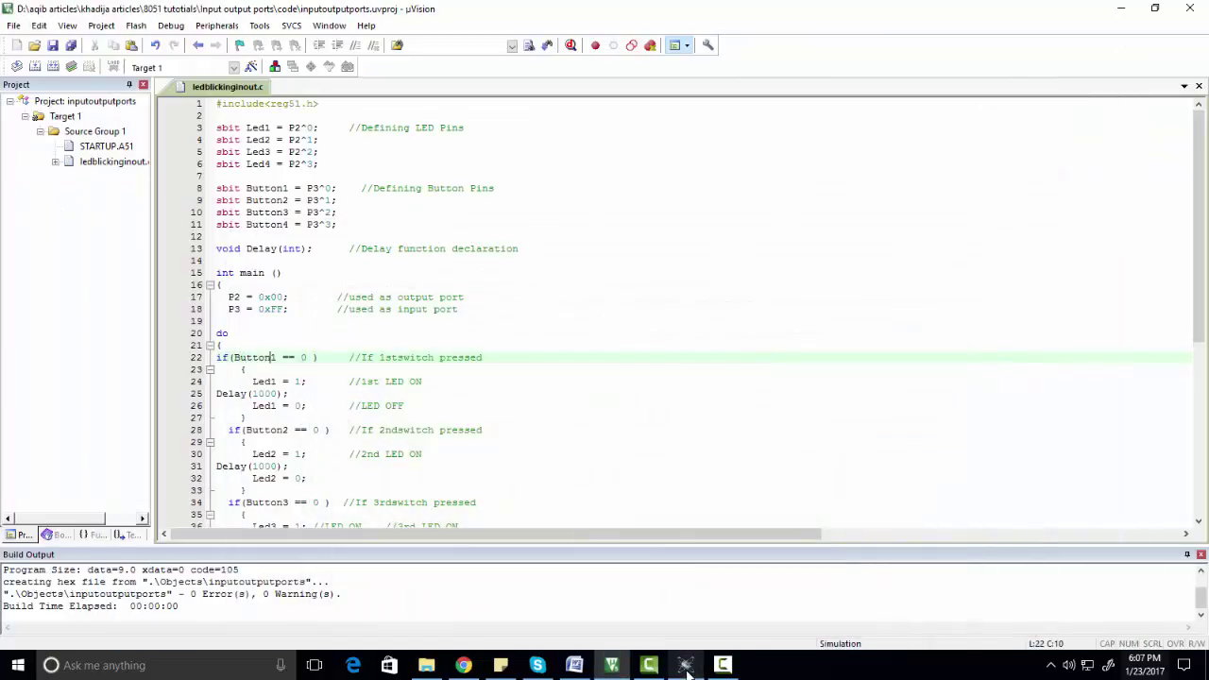
pyautogui.click(101, 25)
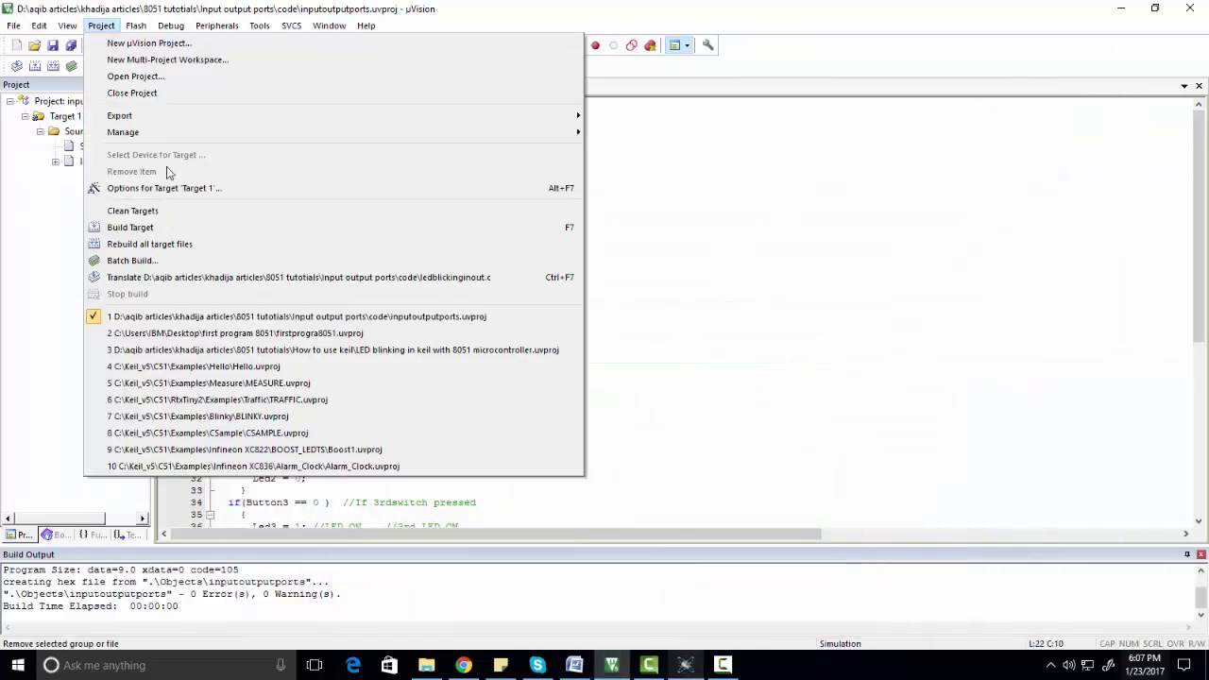
pyautogui.click(171, 225)
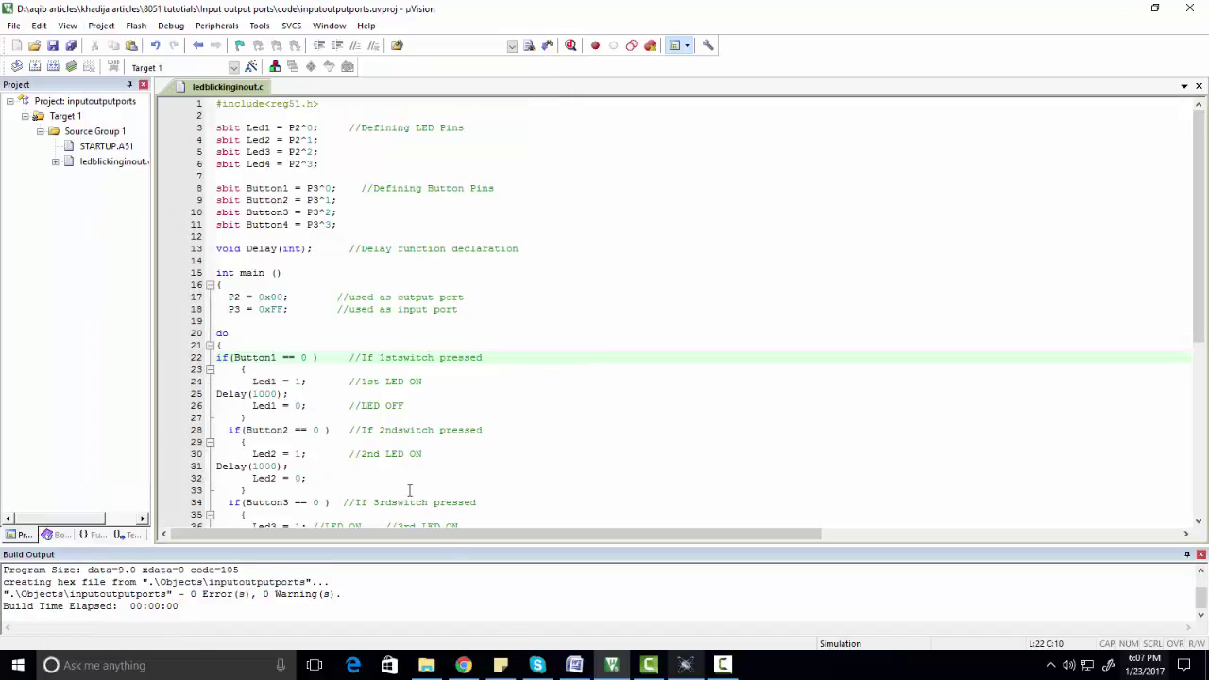
pyautogui.click(686, 666)
pyautogui.click(406, 41)
# Load Objects\inputoutputports.hex as U1's Program File and run the simulation
pyautogui.moveTo(378, 127); pyautogui.dragTo(958, 481)
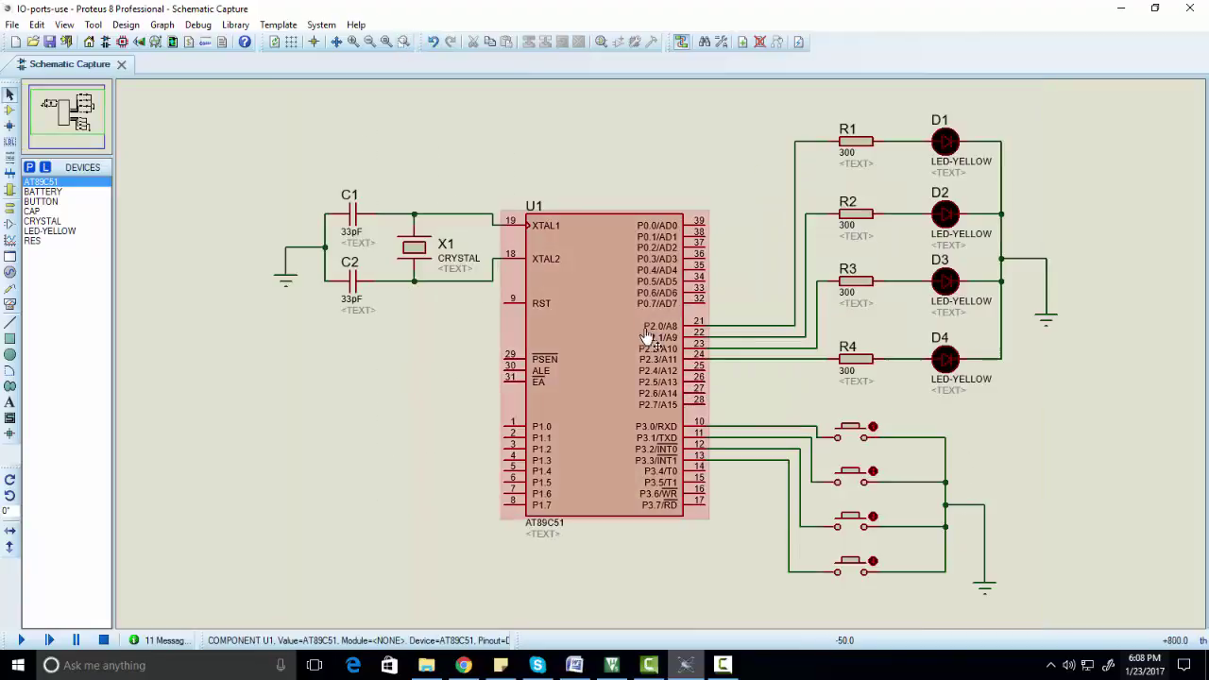
pyautogui.doubleClick(646, 337)
pyautogui.click(648, 280)
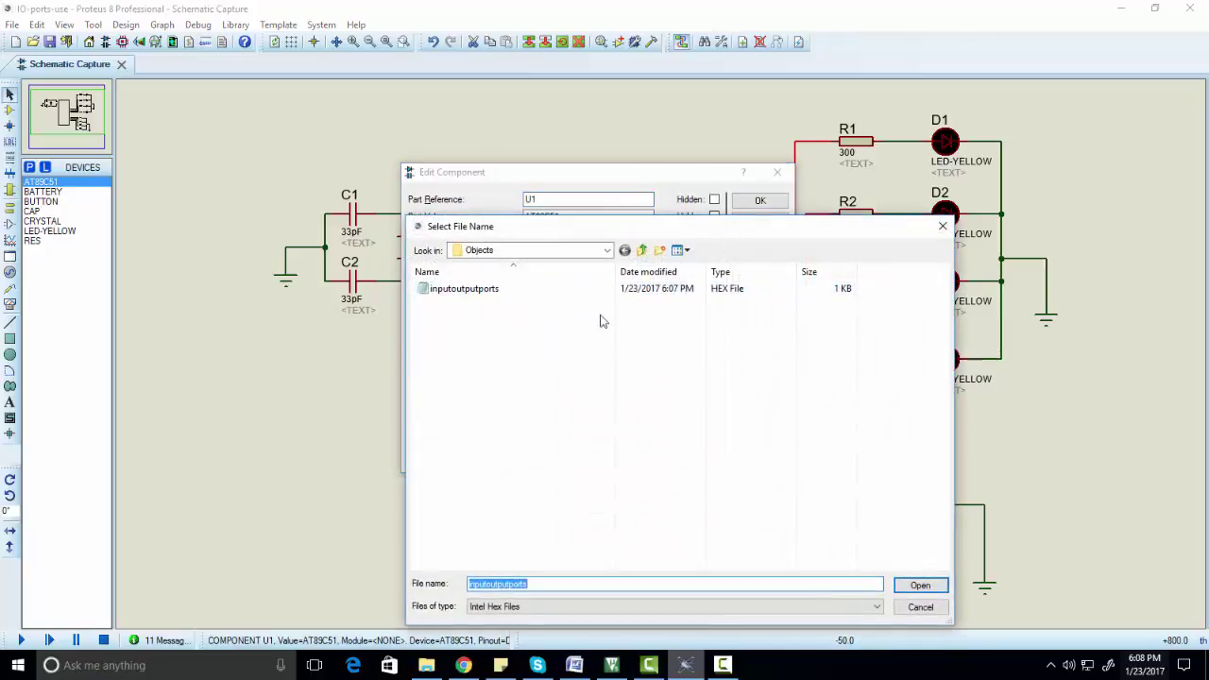
pyautogui.doubleClick(539, 289)
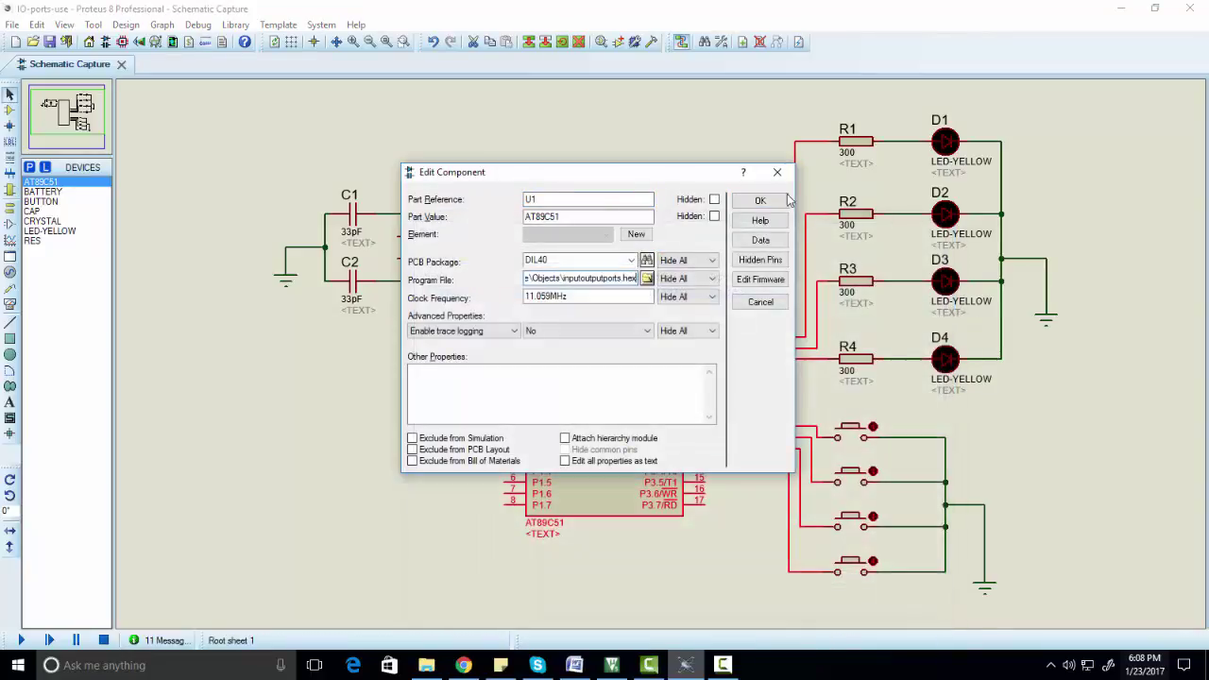
pyautogui.click(761, 200)
pyautogui.click(21, 640)
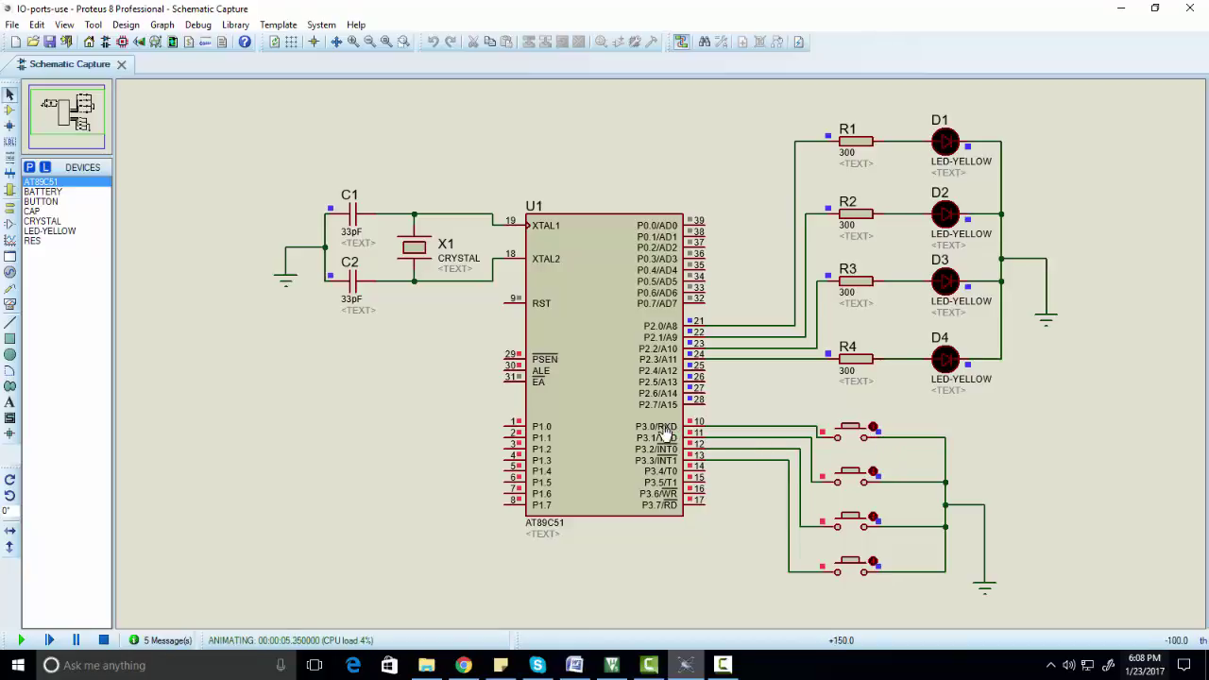
# Press the P3 push-buttons one at a time, checking that D1, D2 and D3 light
pyautogui.click(859, 428)
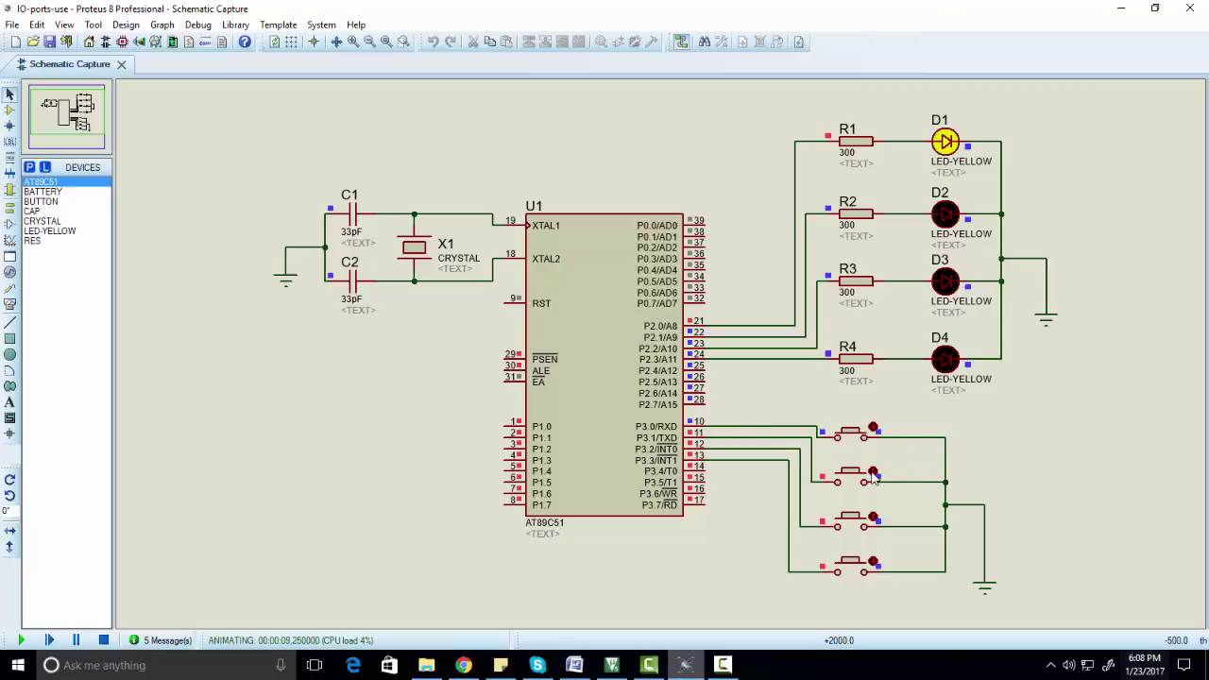
pyautogui.click(874, 477)
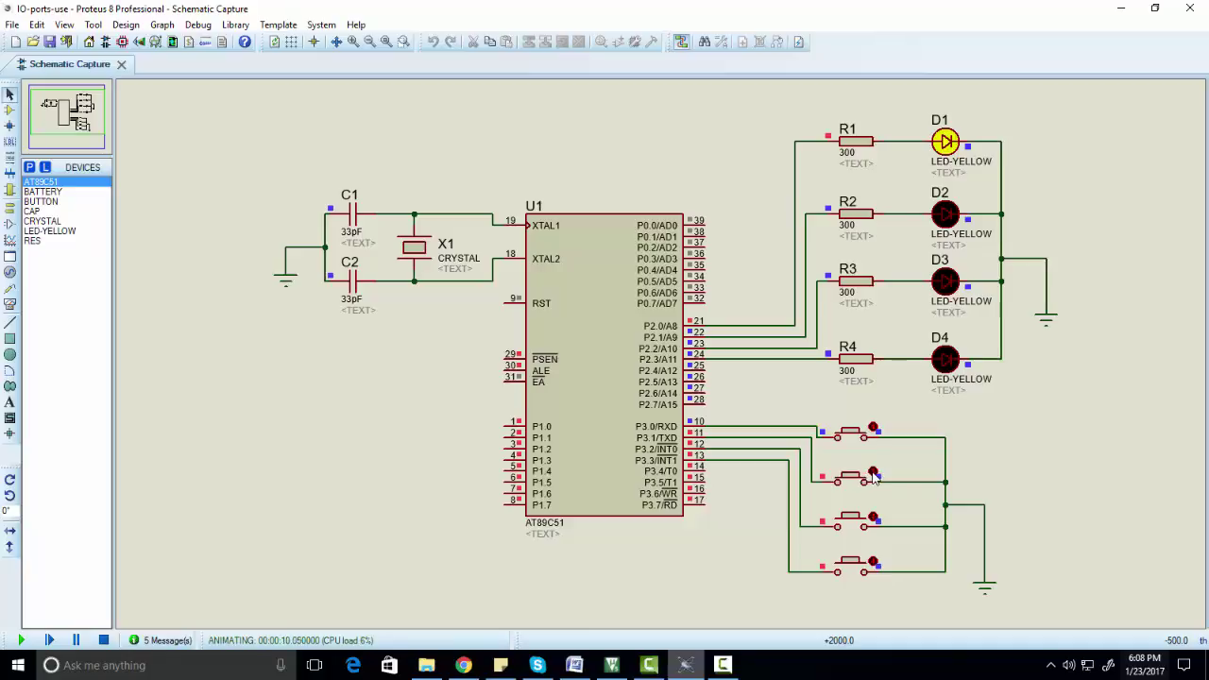
pyautogui.click(874, 523)
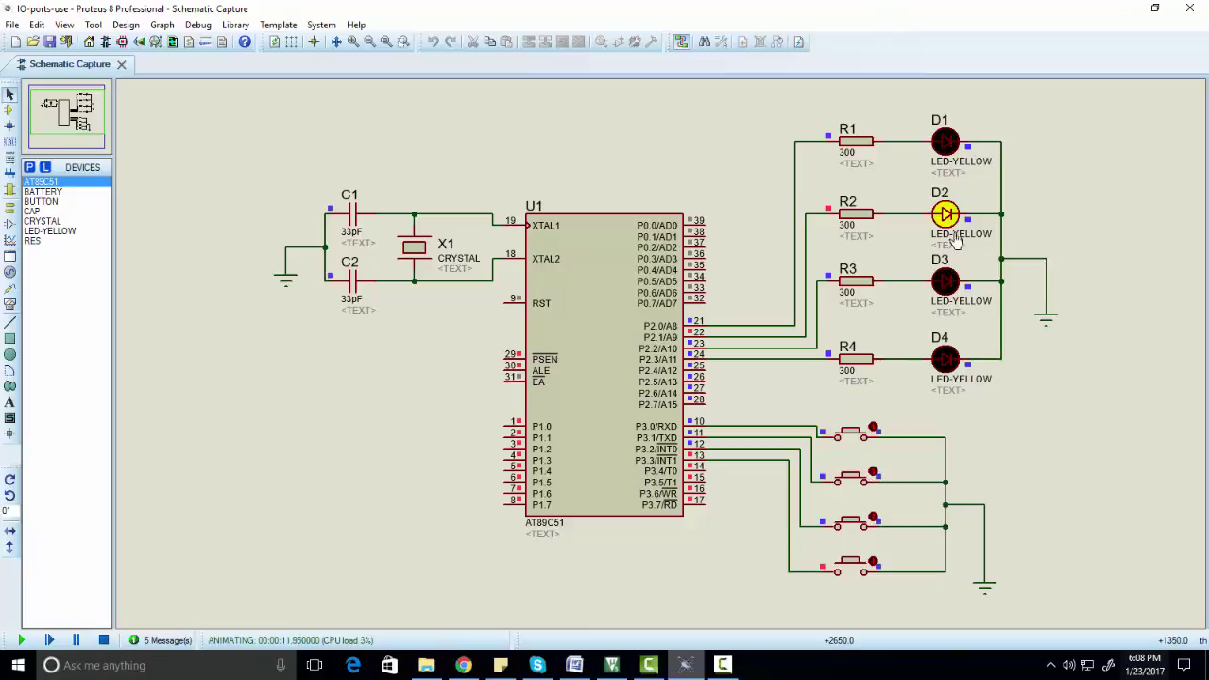
pyautogui.click(874, 437)
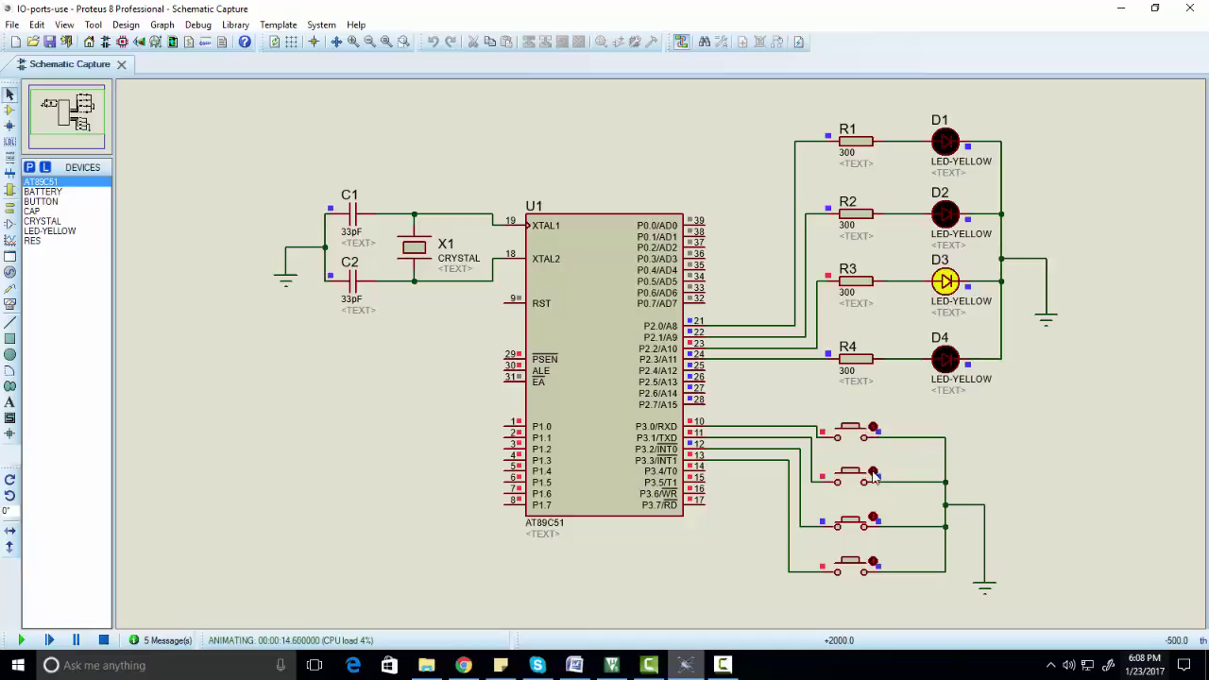
pyautogui.click(874, 520)
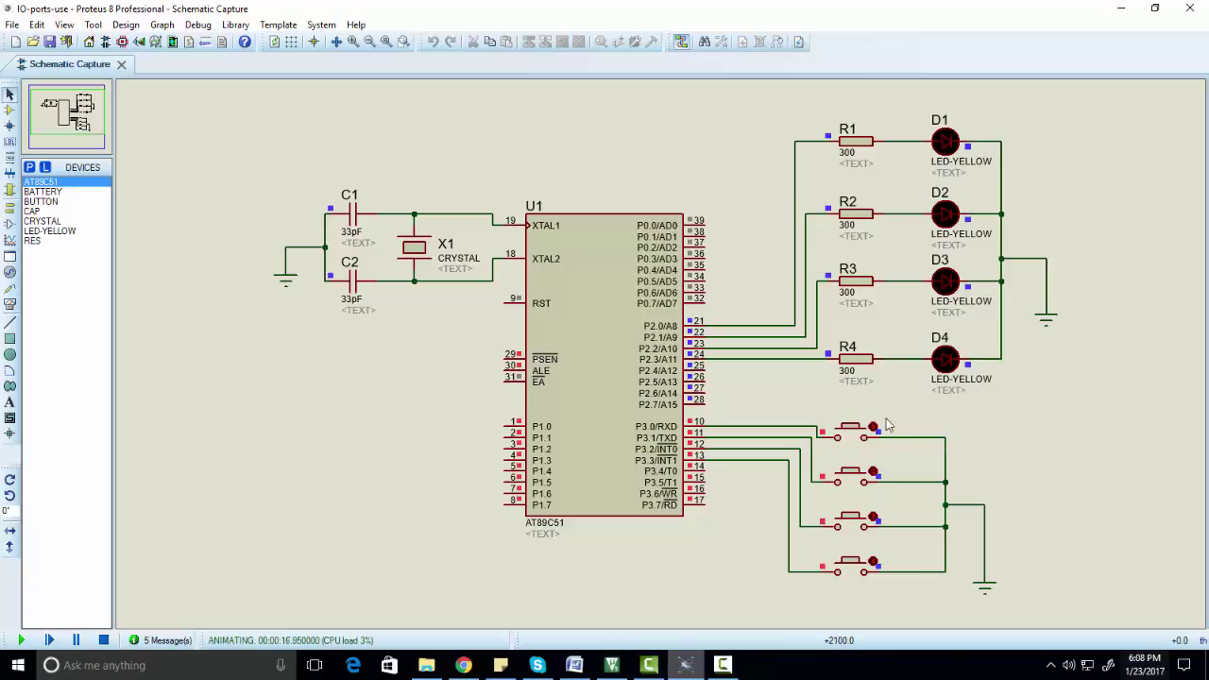
pyautogui.click(873, 472)
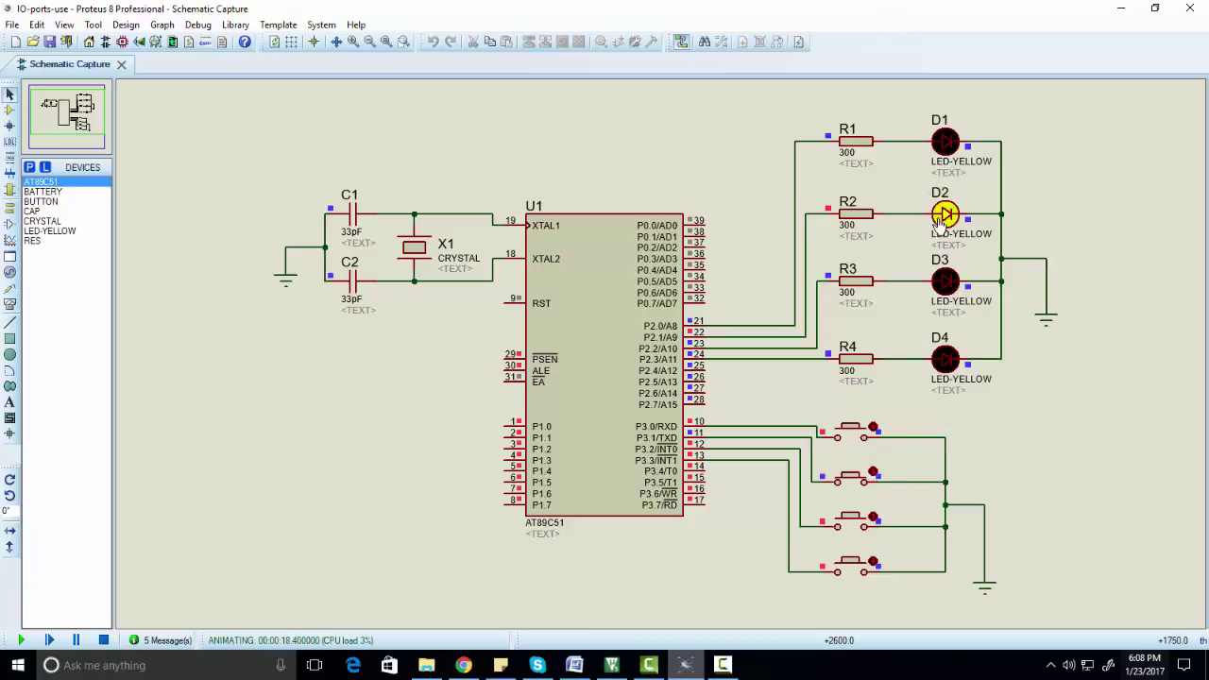
pyautogui.click(872, 472)
pyautogui.click(873, 427)
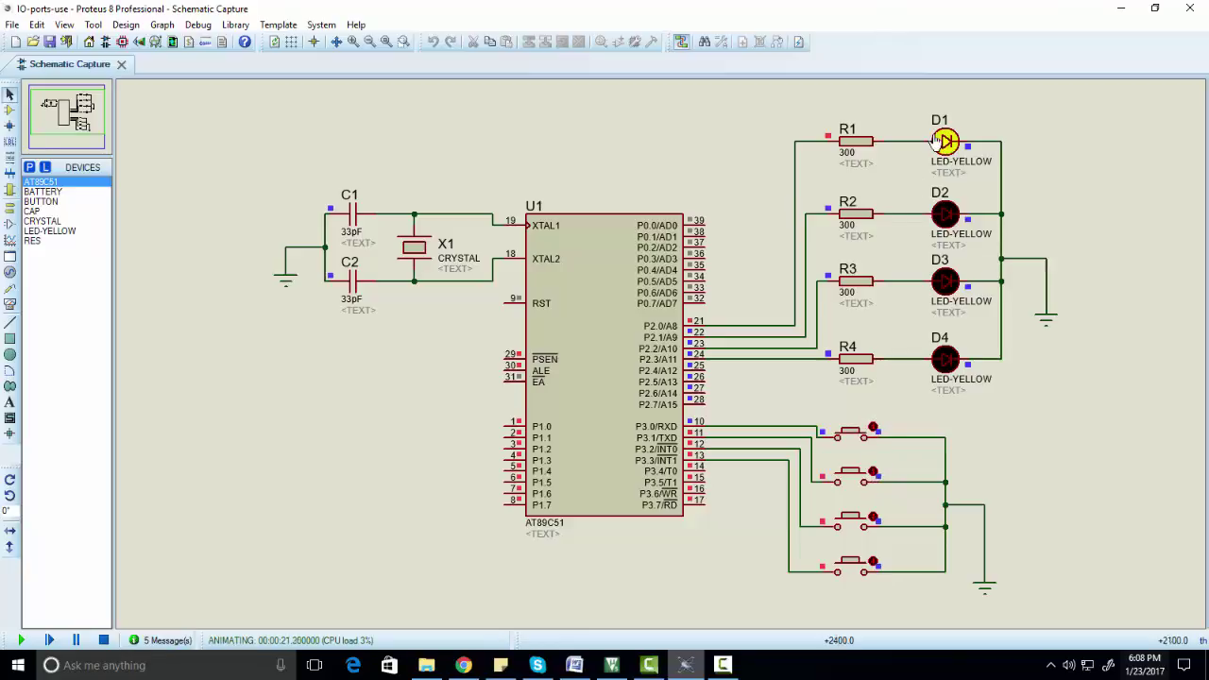
pyautogui.click(873, 430)
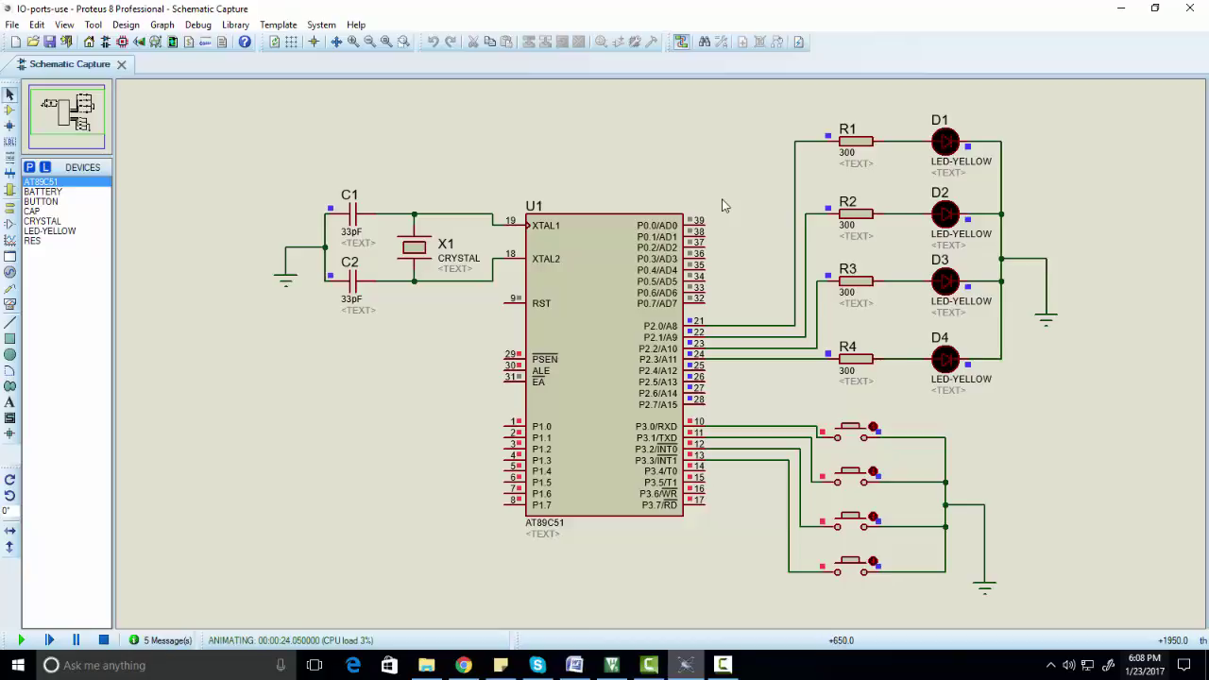